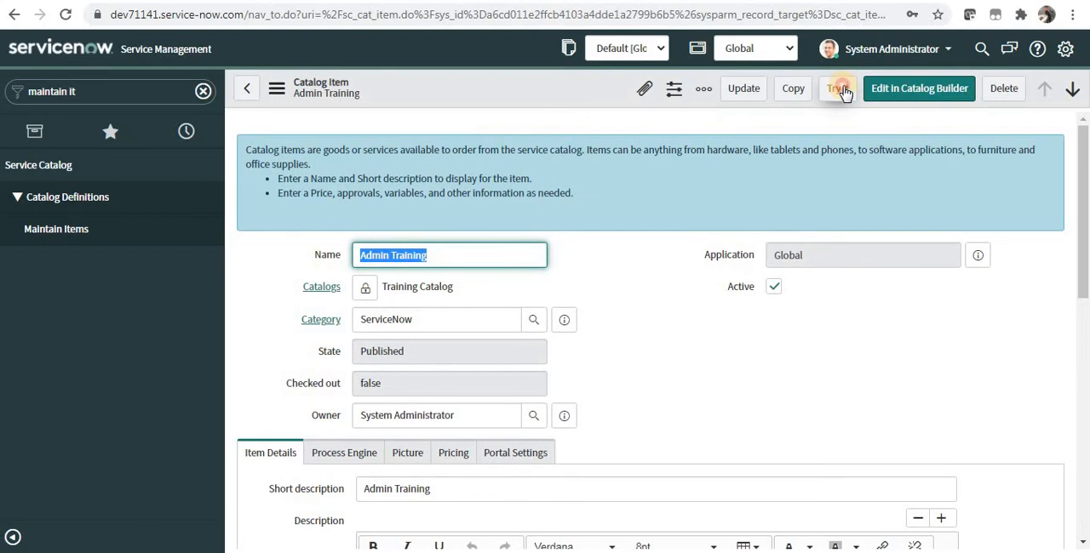
# From the Admin Training item's order form preview, make the "When would you like to start?" variable non-mandatory and save it.
pyautogui.click(838, 89)
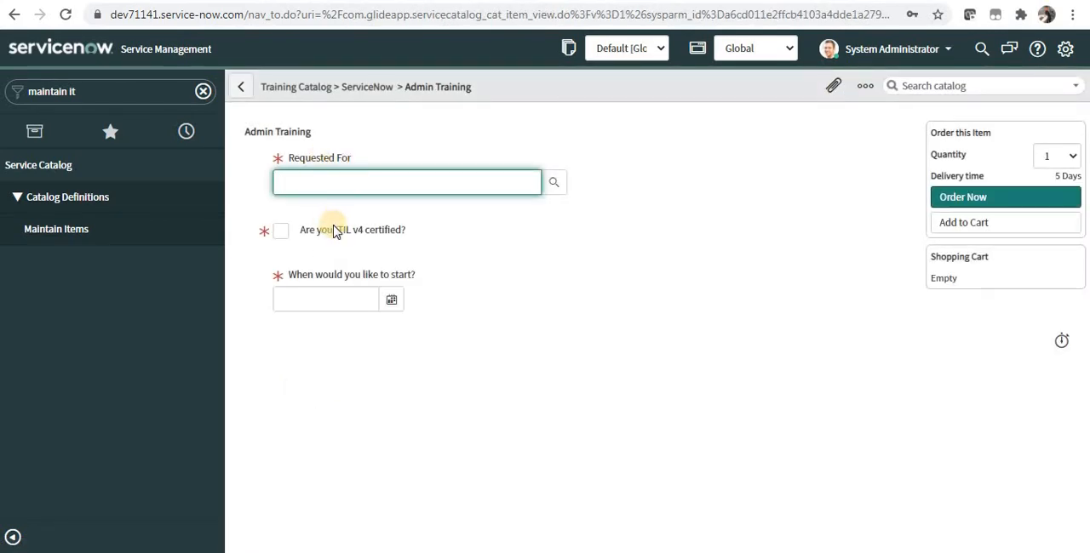
pyautogui.moveTo(318, 276); pyautogui.dragTo(417, 278)
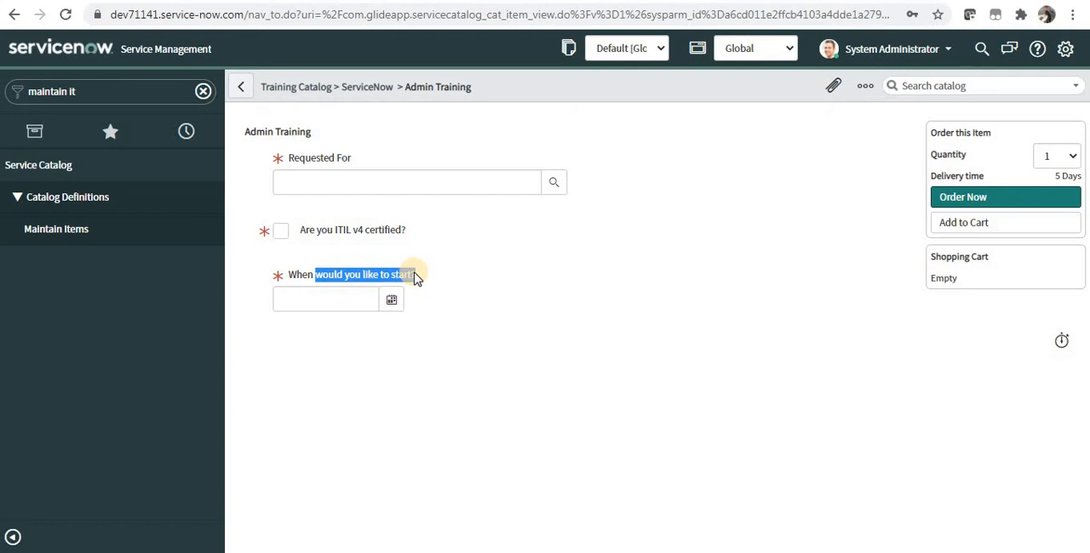
pyautogui.click(355, 273)
pyautogui.moveTo(361, 274); pyautogui.dragTo(417, 278)
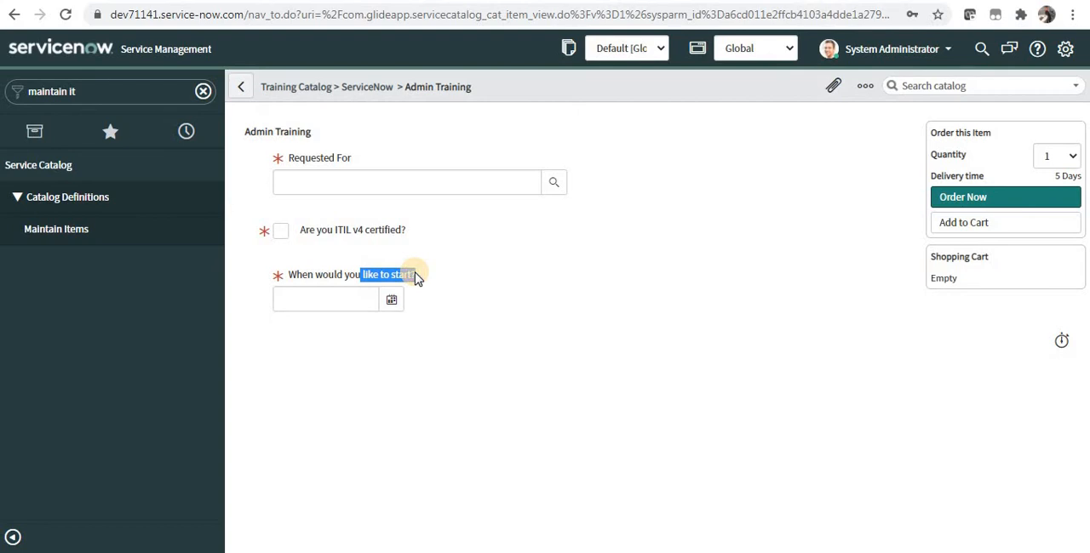
pyautogui.click(292, 274)
pyautogui.doubleClick(292, 277)
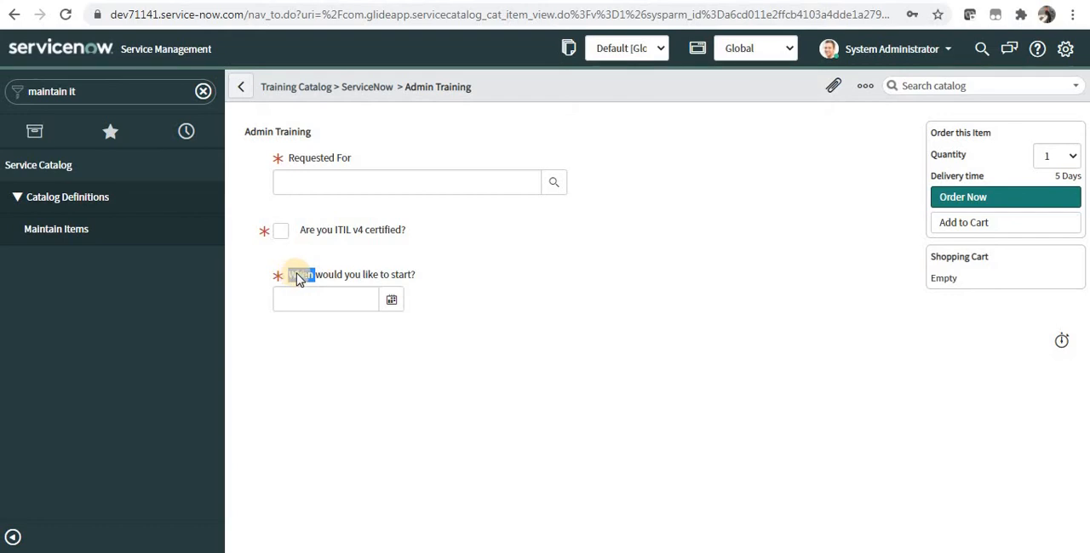
pyautogui.rightClick(329, 283)
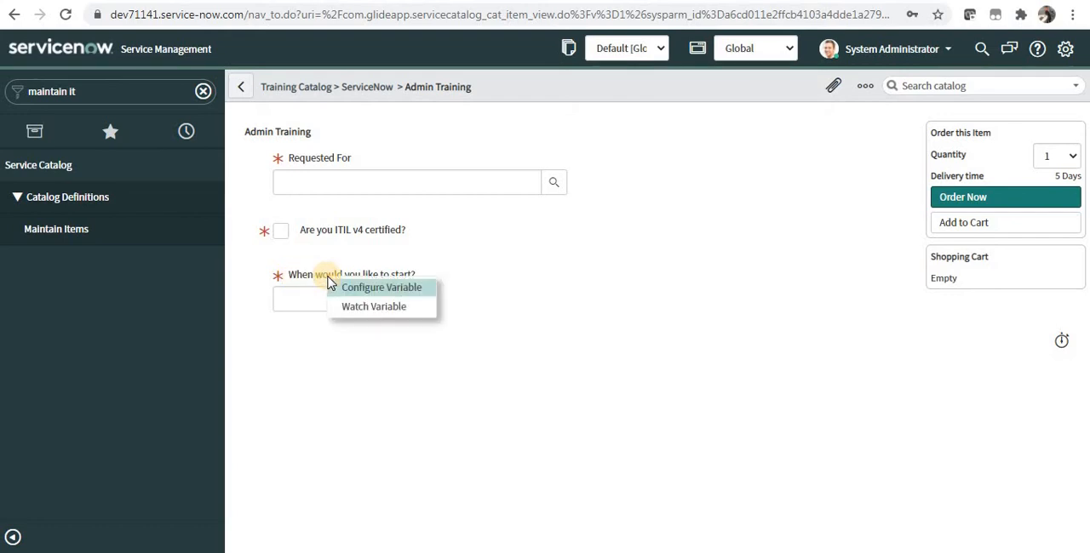
pyautogui.click(356, 289)
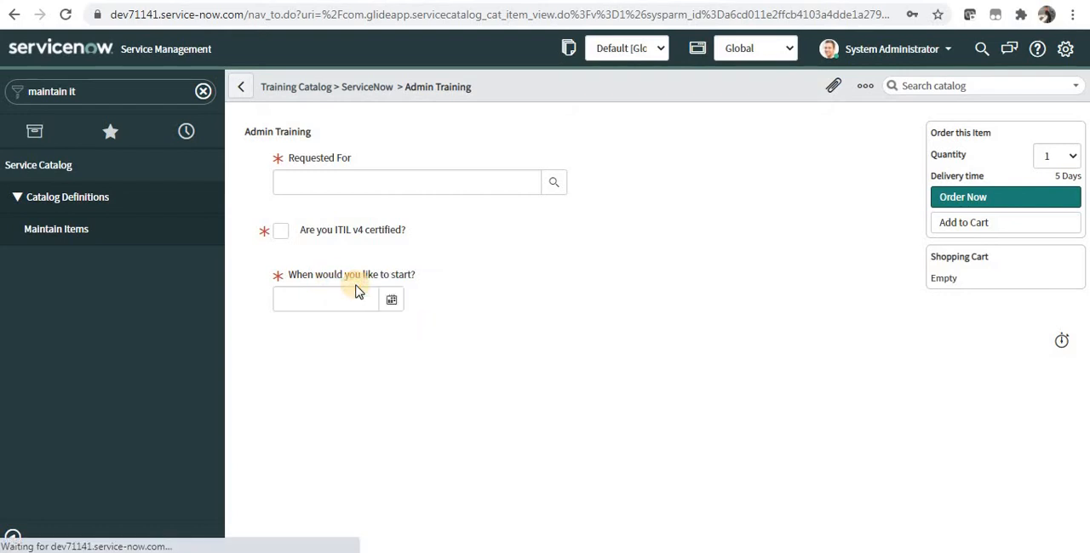
pyautogui.click(963, 90)
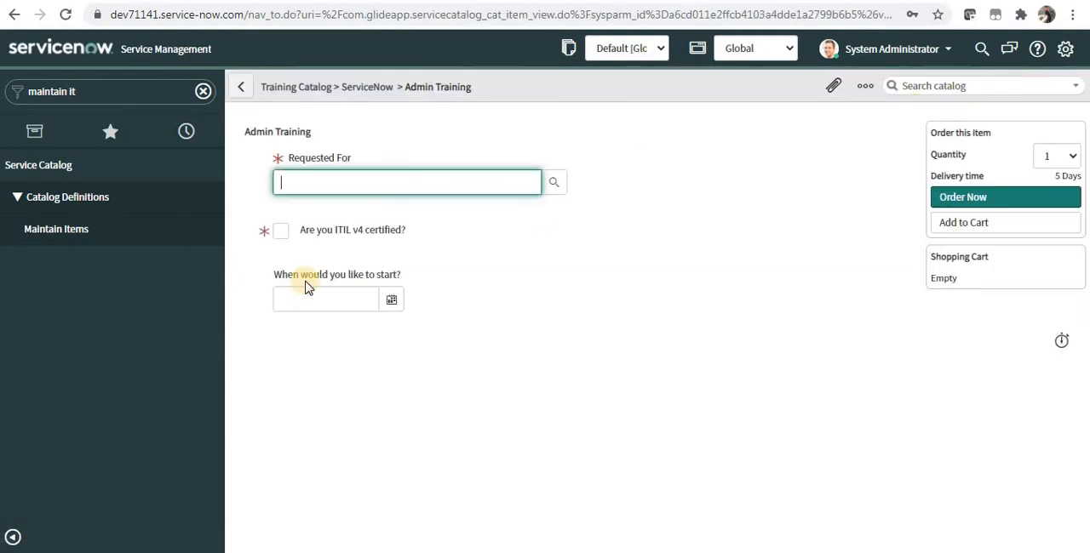
# Reopen the ServiceNow-category Admin Training item from the maintained catalog items and start a new Catalog UI Policy for it.
pyautogui.rightClick(540, 86)
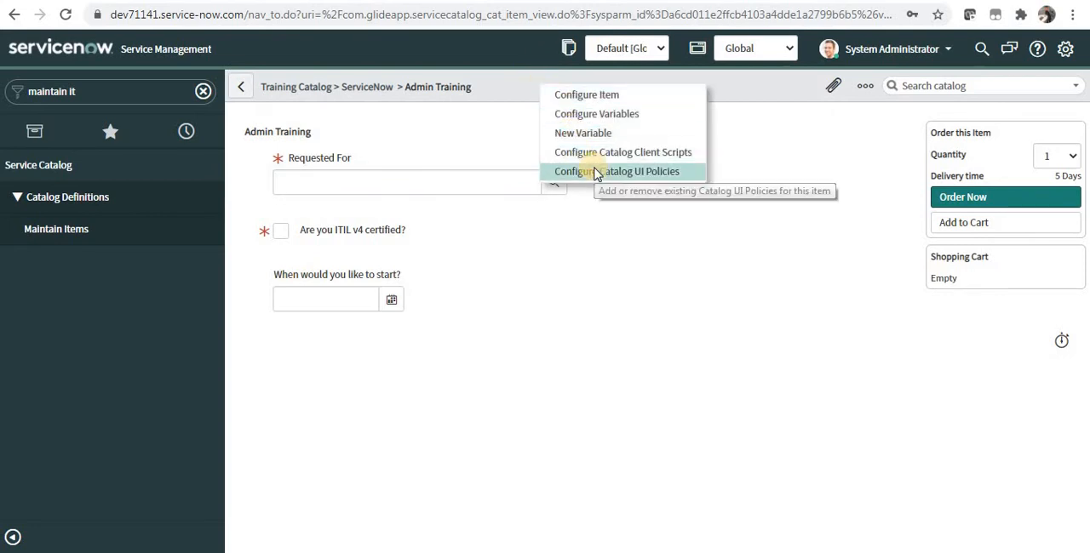
pyautogui.click(120, 224)
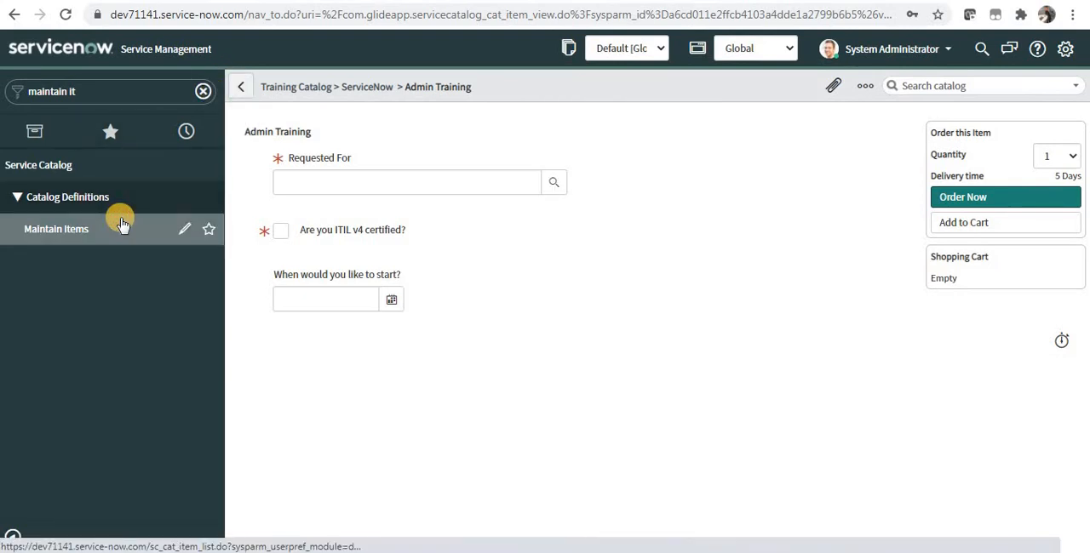
pyautogui.click(120, 224)
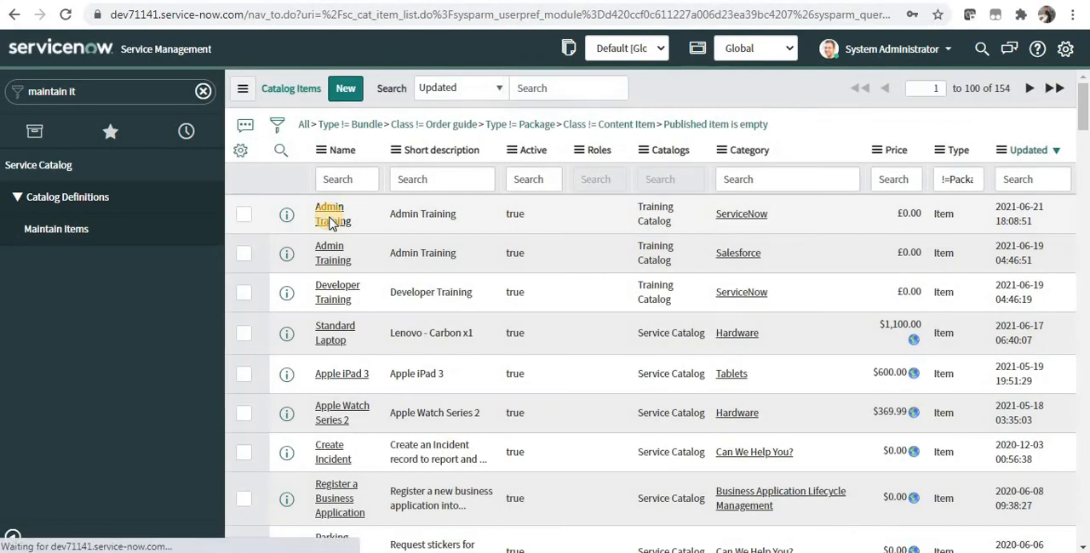
pyautogui.click(332, 219)
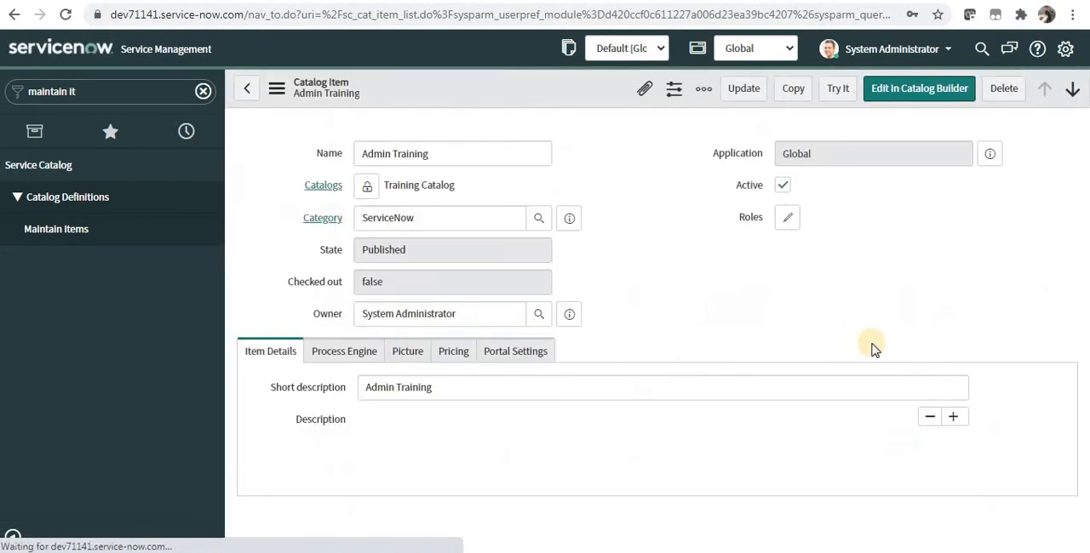
pyautogui.scroll(-10, 1084, 400)
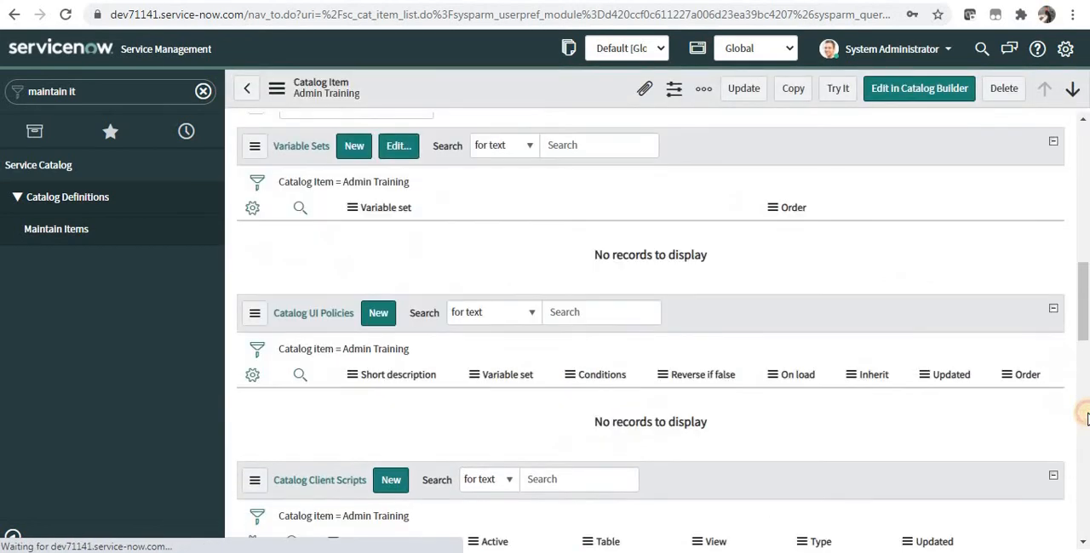
pyautogui.click(409, 317)
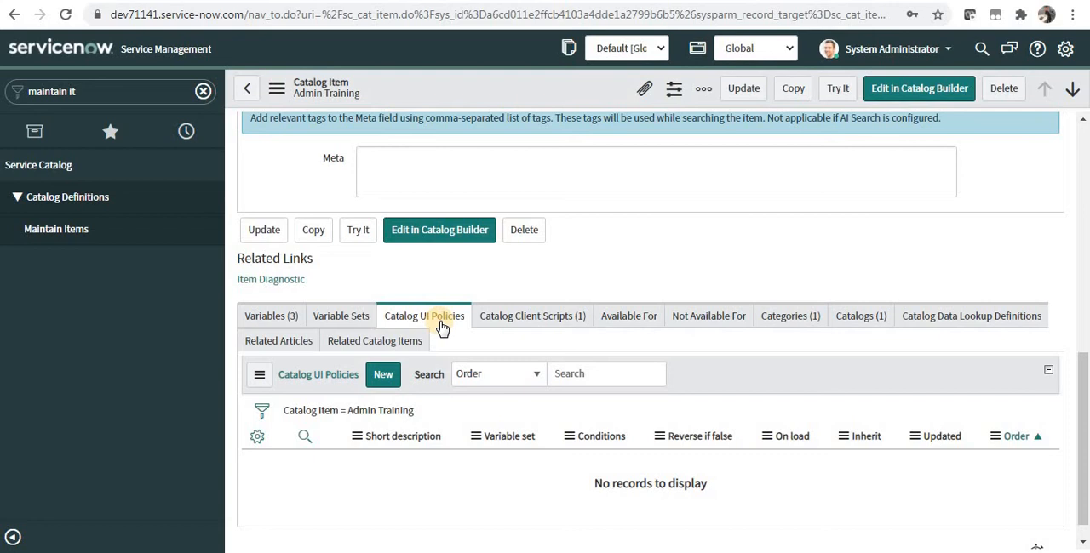
pyautogui.click(385, 375)
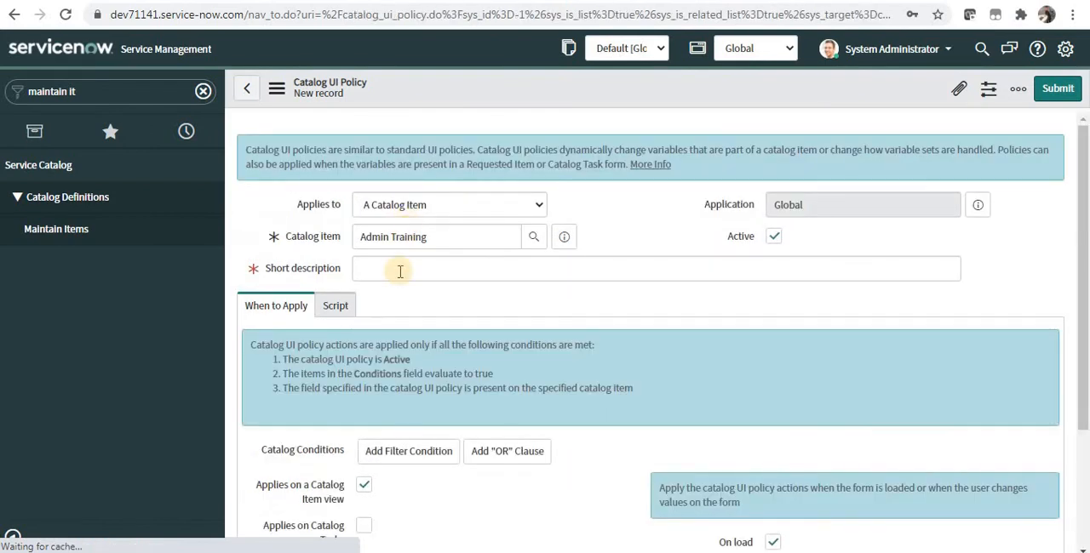
# Give the policy the short description "Make Start date visible", keeping it applied to a catalog item, Admin Training.
pyautogui.click(397, 272)
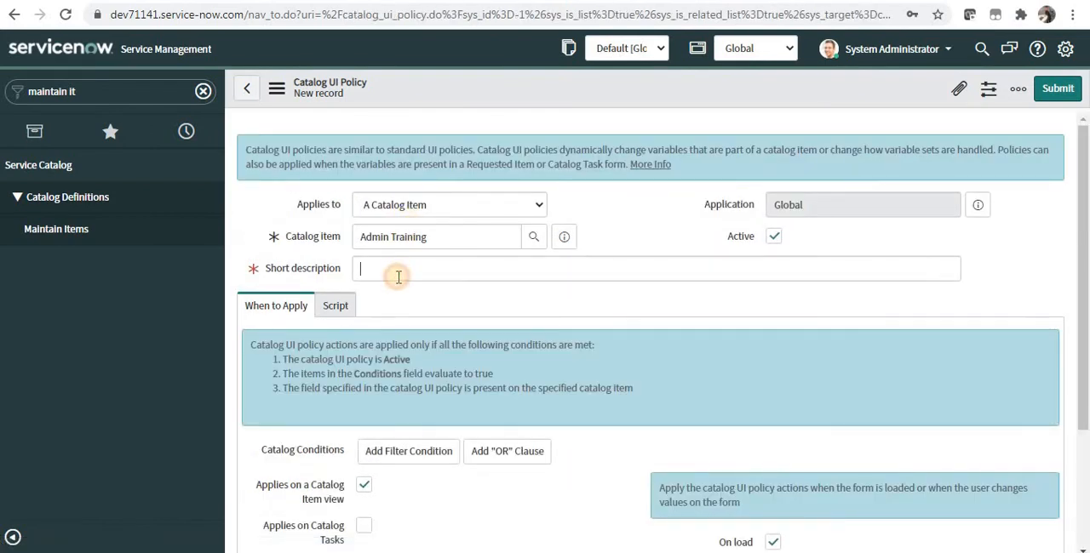
pyautogui.write('Make Start date visible')
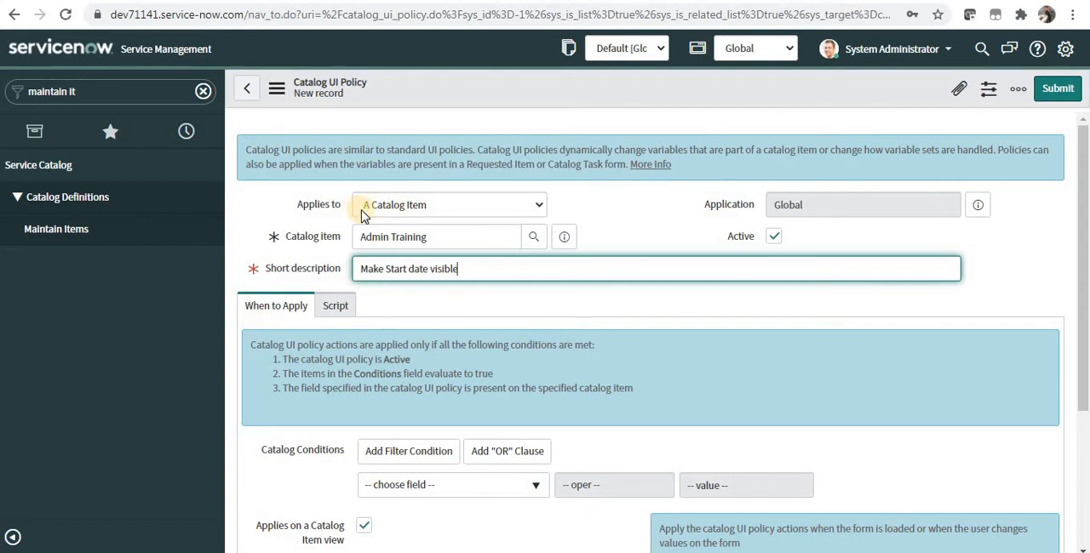
pyautogui.click(389, 206)
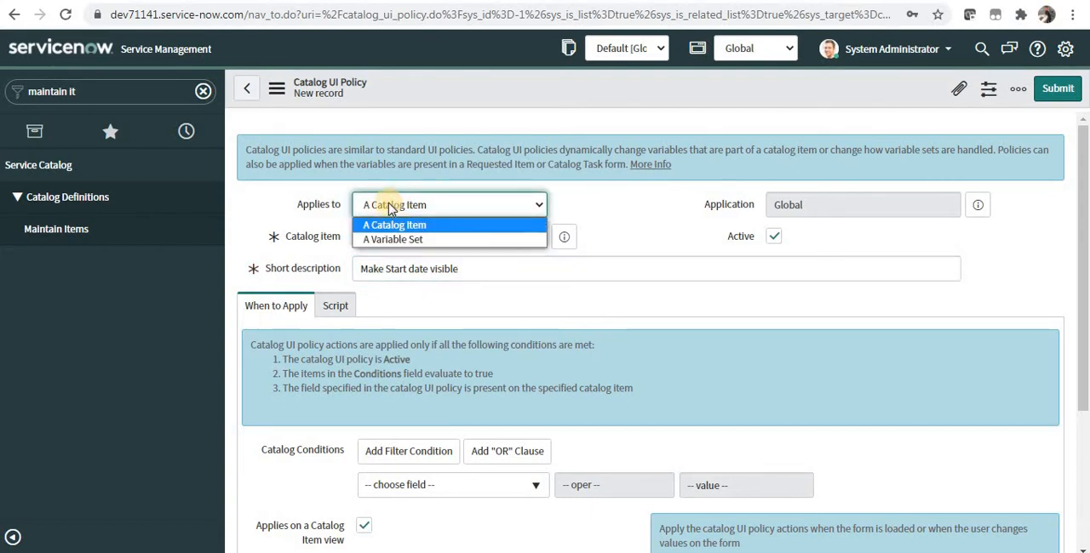
pyautogui.click(371, 208)
pyautogui.moveTo(380, 237); pyautogui.dragTo(430, 237)
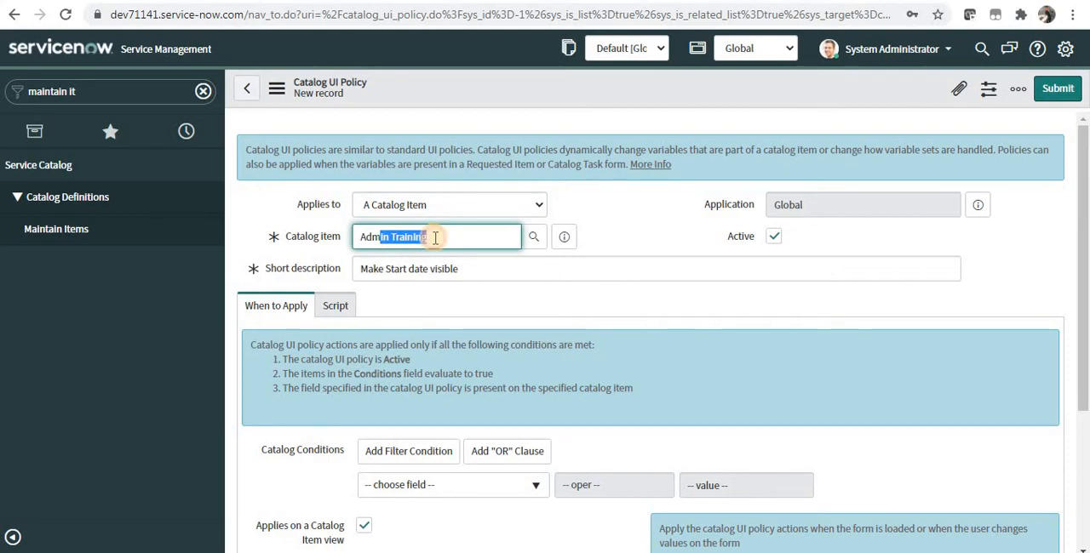
pyautogui.click(431, 238)
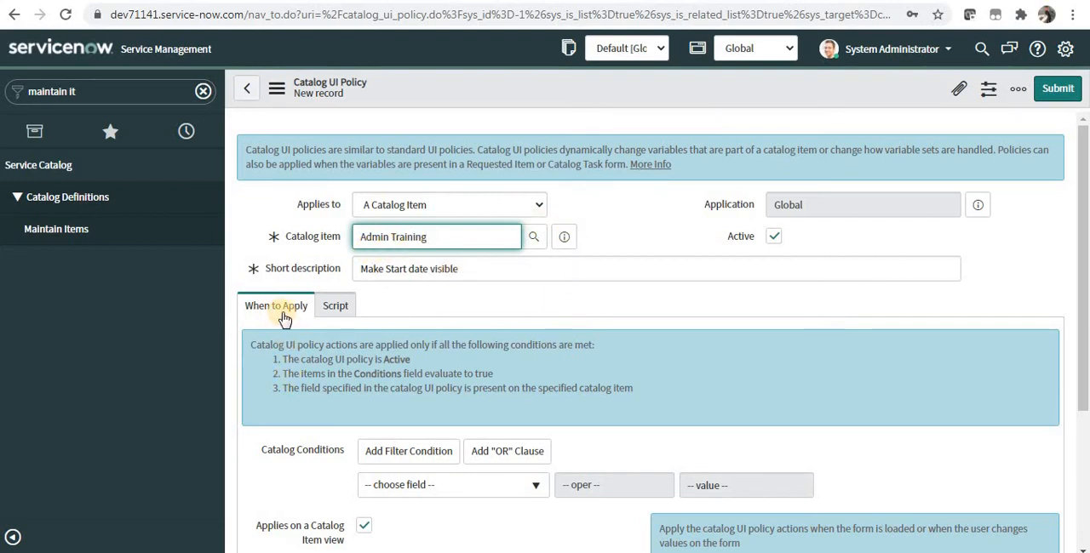
# Set the policy's first catalog condition to requested_for is not empty.
pyautogui.click(416, 496)
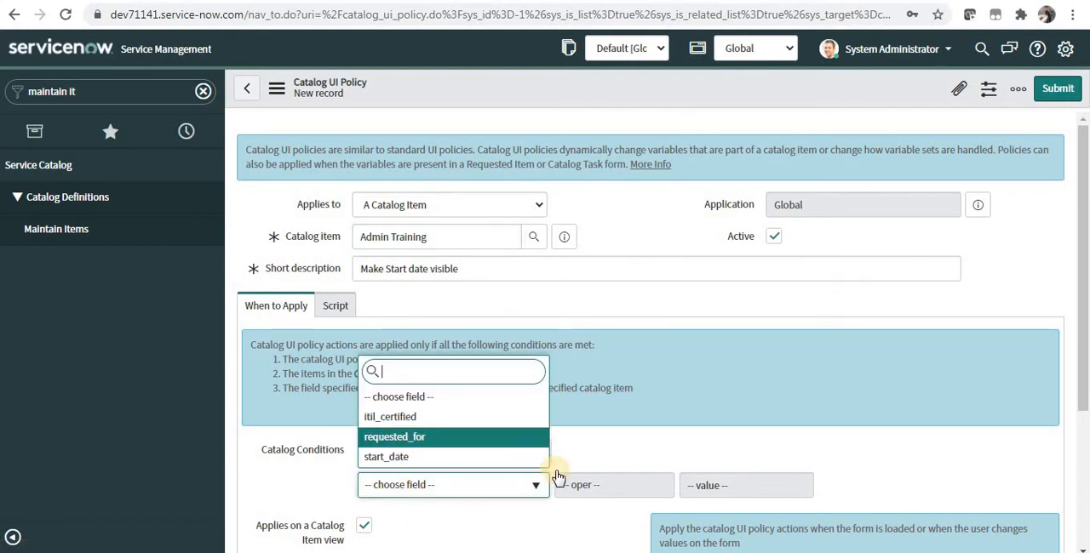
pyautogui.click(674, 491)
pyautogui.click(663, 489)
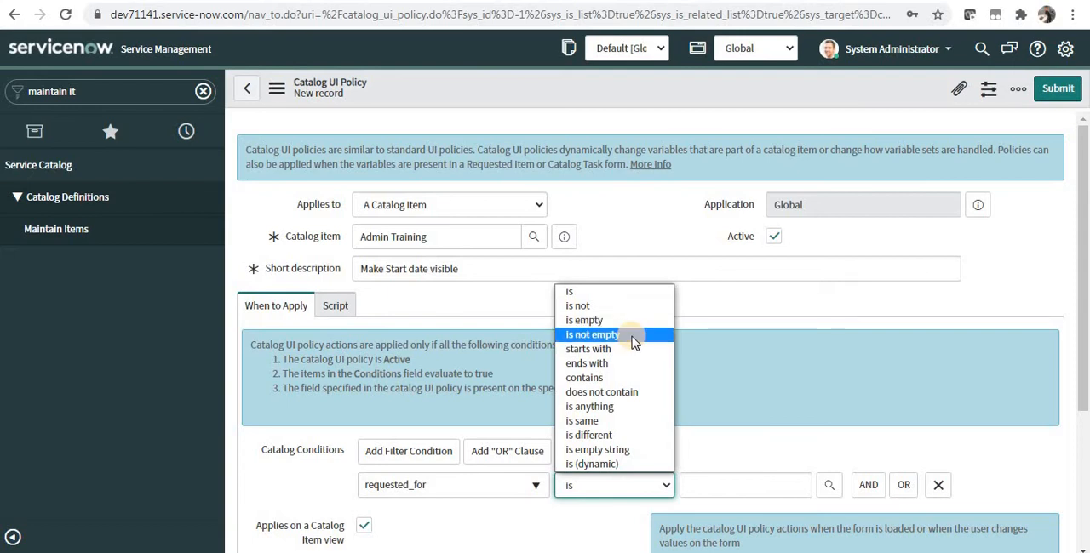
pyautogui.click(635, 342)
# Add an AND condition requiring itil_certified to be true, and save the catalog UI policy.
pyautogui.scroll(-1, 1083, 256)
pyautogui.click(856, 396)
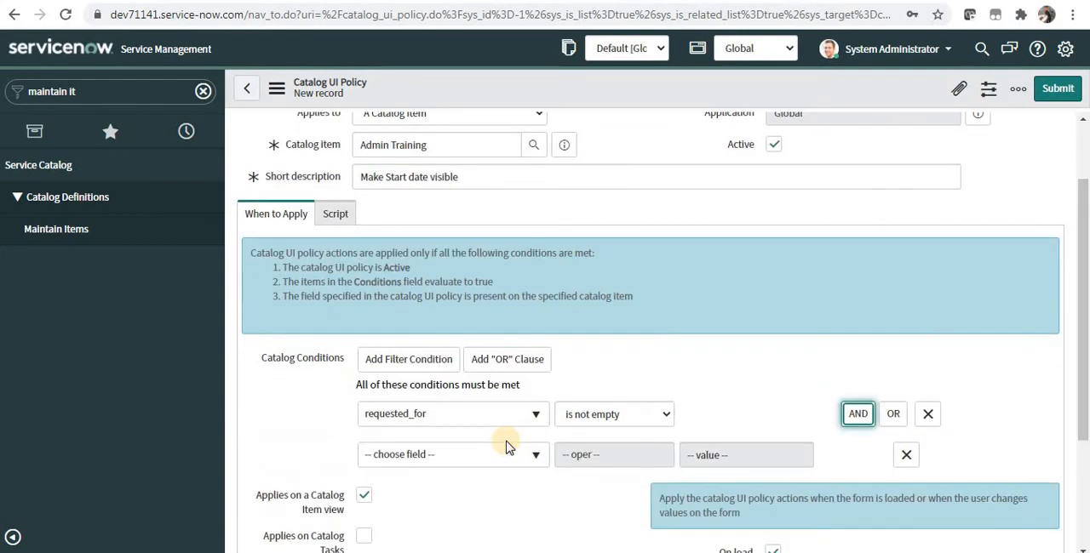
pyautogui.click(504, 454)
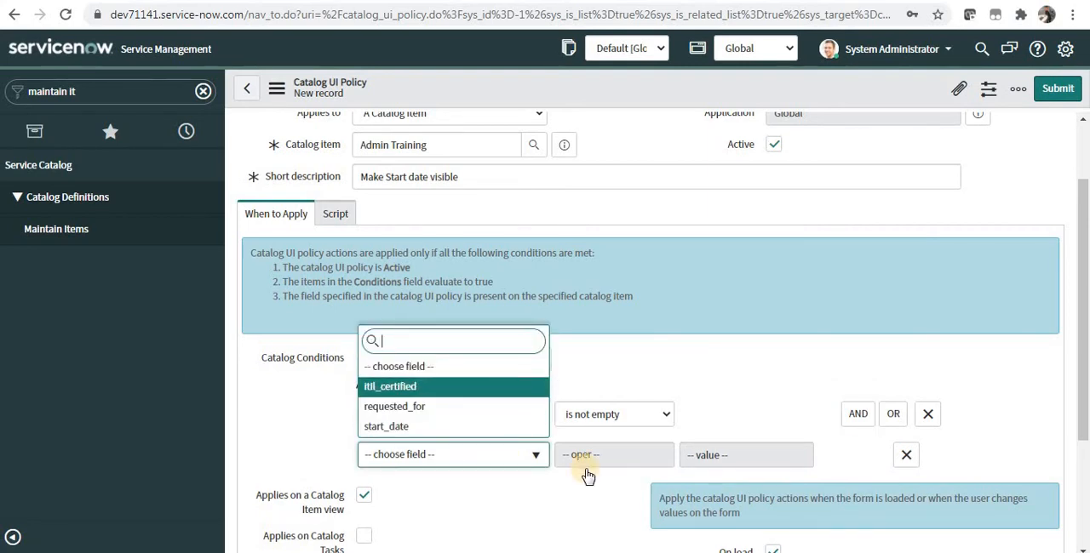
pyautogui.press('Return')
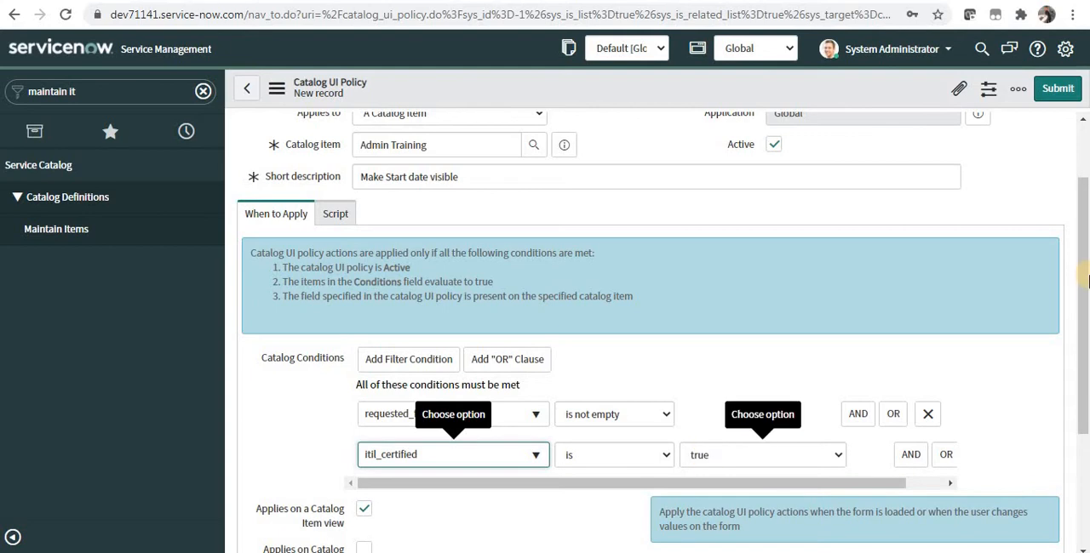
pyautogui.scroll(-1, 1087, 292)
pyautogui.rightClick(795, 92)
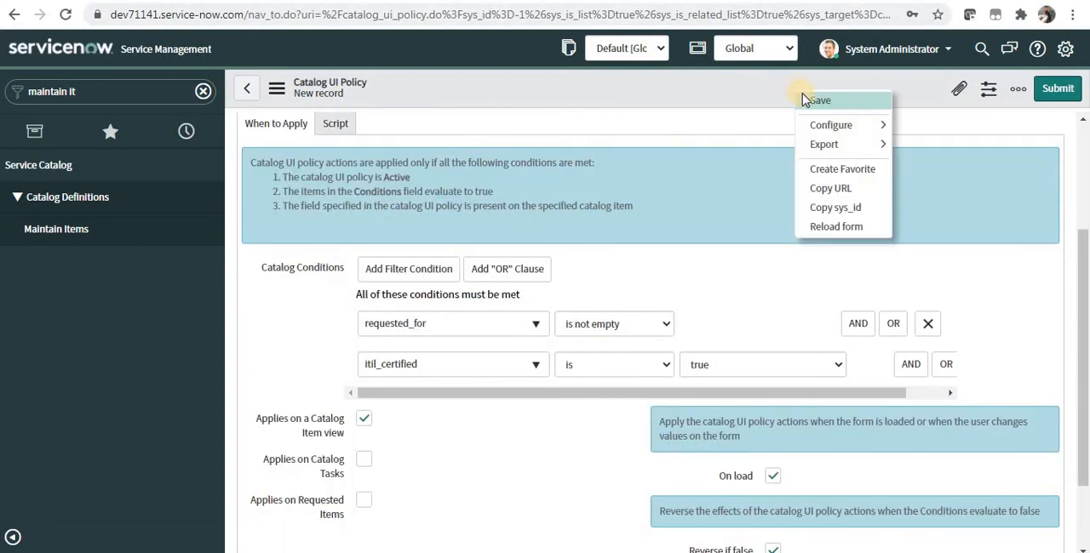
pyautogui.click(806, 97)
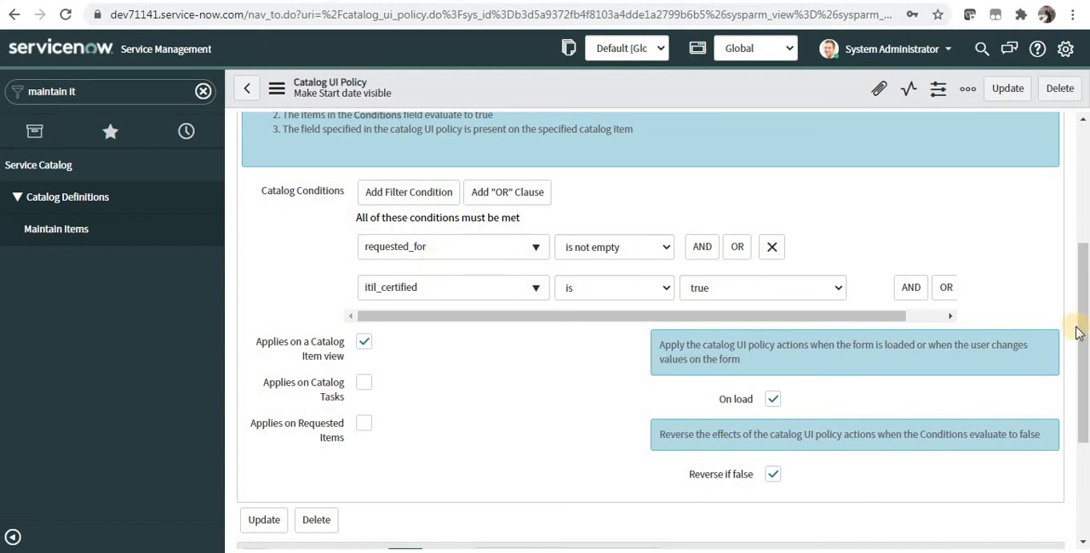
# Create a UI policy action for the start_date variable with Mandatory and Visible both set to True, and submit it.
pyautogui.moveTo(1075, 333); pyautogui.dragTo(1078, 422)
pyautogui.click(405, 371)
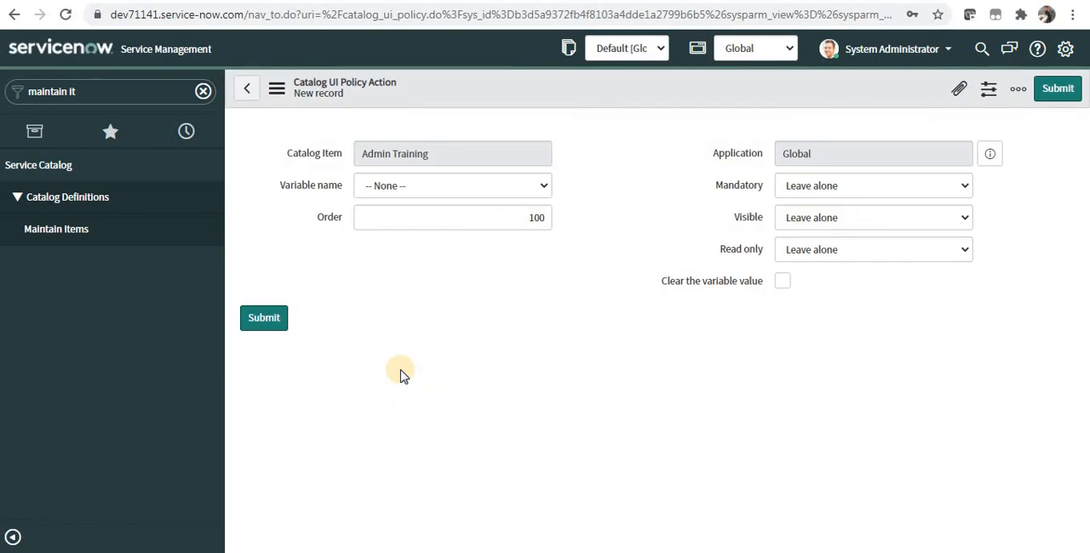
pyautogui.click(521, 226)
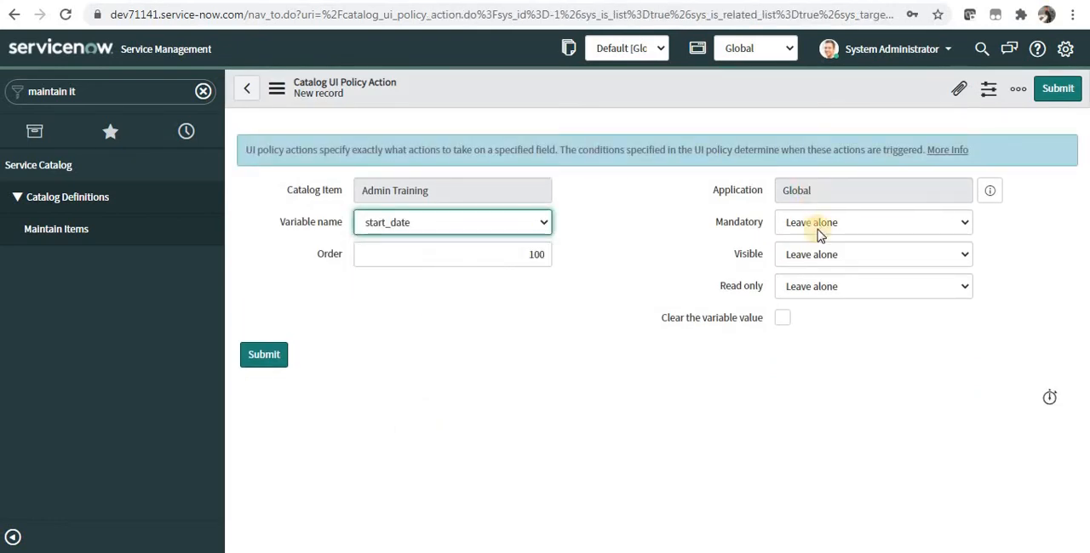
pyautogui.click(816, 255)
pyautogui.click(815, 289)
pyautogui.click(819, 222)
pyautogui.click(818, 257)
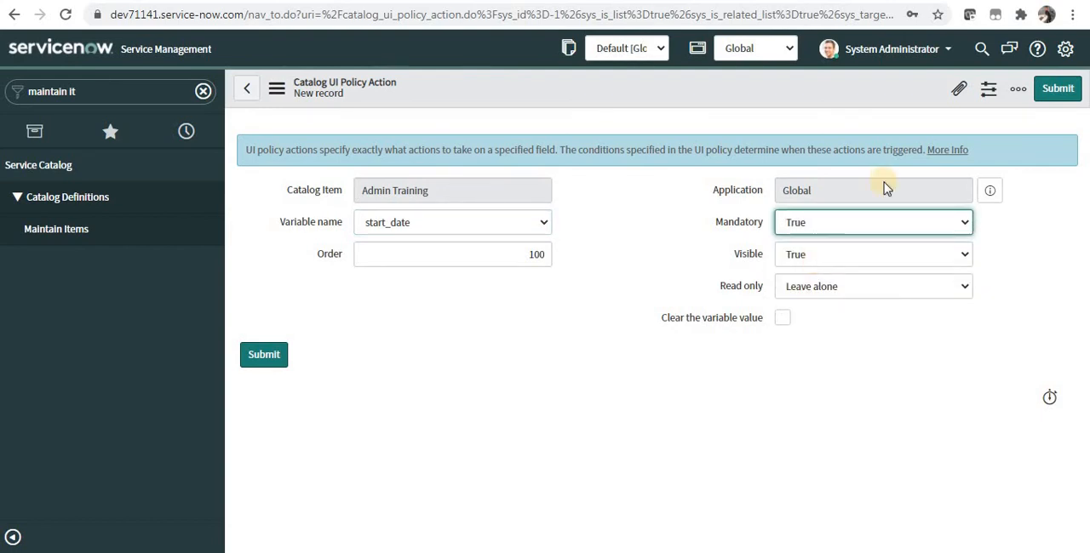
pyautogui.click(1059, 90)
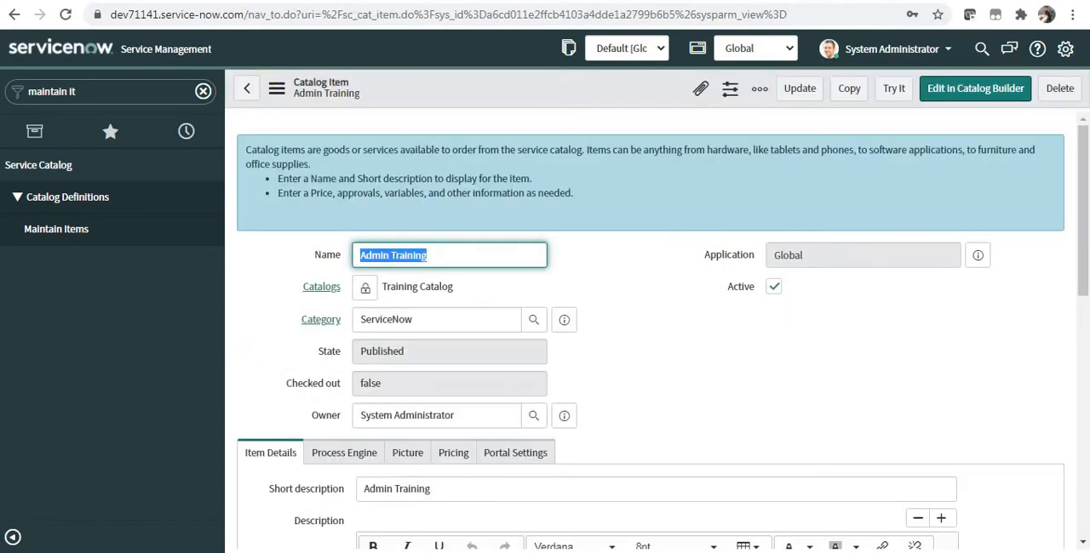
# Open the instance's Service Portal at dev71141.service-now.com/sp in a separate browser tab.
pyautogui.hotkey('ctrl', 't')
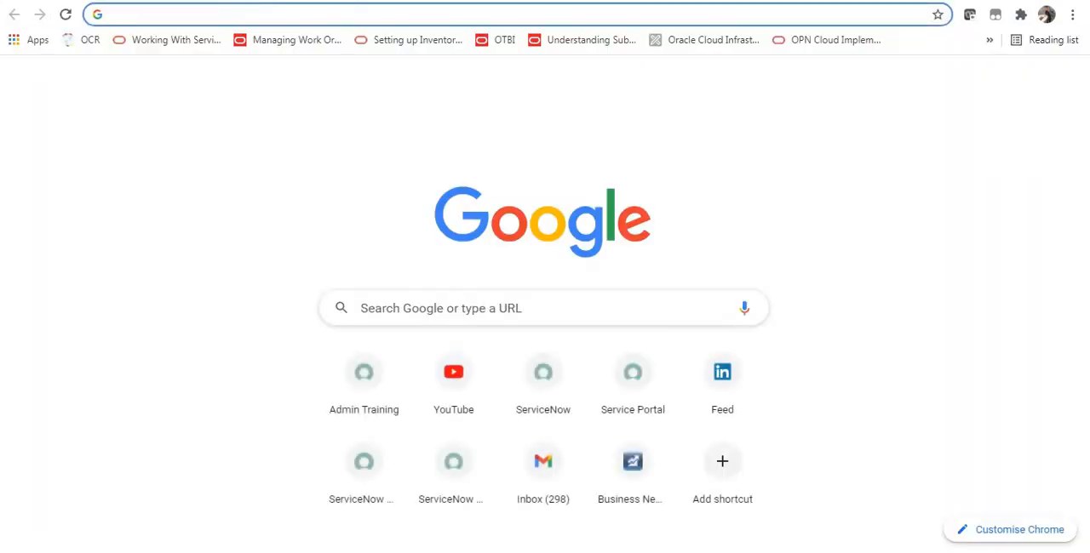
pyautogui.write('dev')
pyautogui.press('Right')
pyautogui.write('/s')
pyautogui.press('Return')
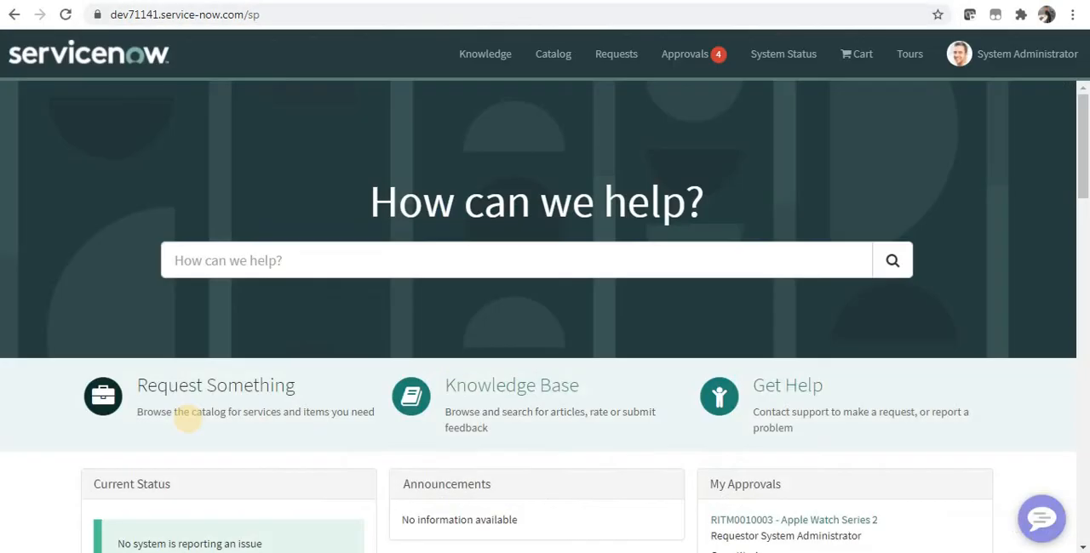
# Browse the portal's requestable items and limit the catalogs shown to the Training Catalog.
pyautogui.click(215, 398)
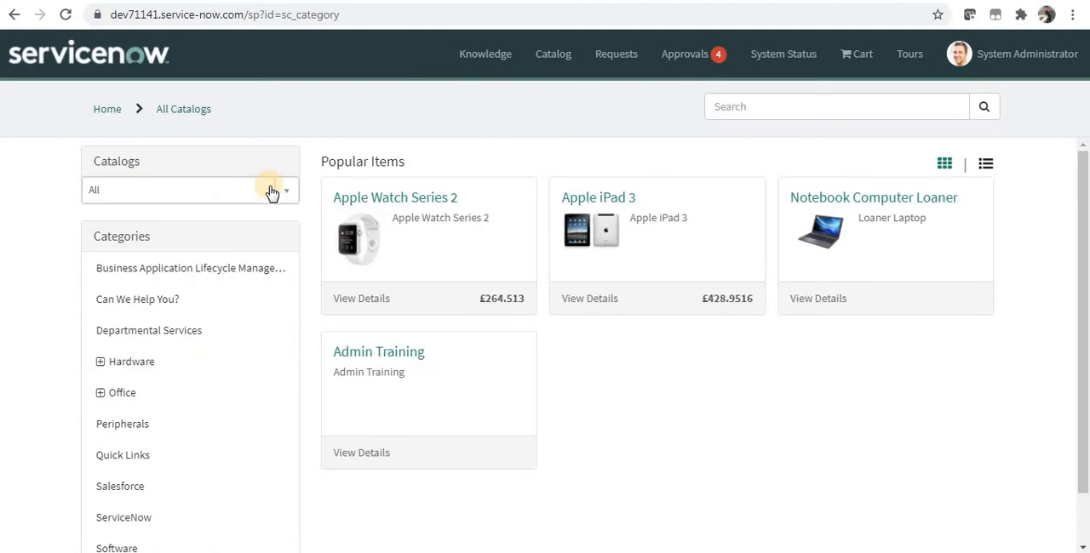
pyautogui.click(273, 190)
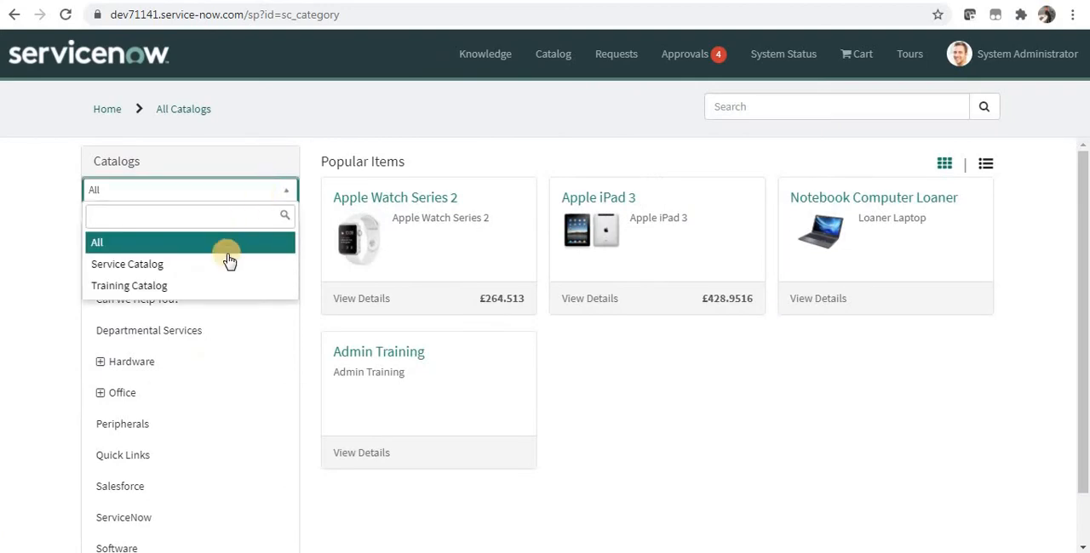
pyautogui.click(227, 286)
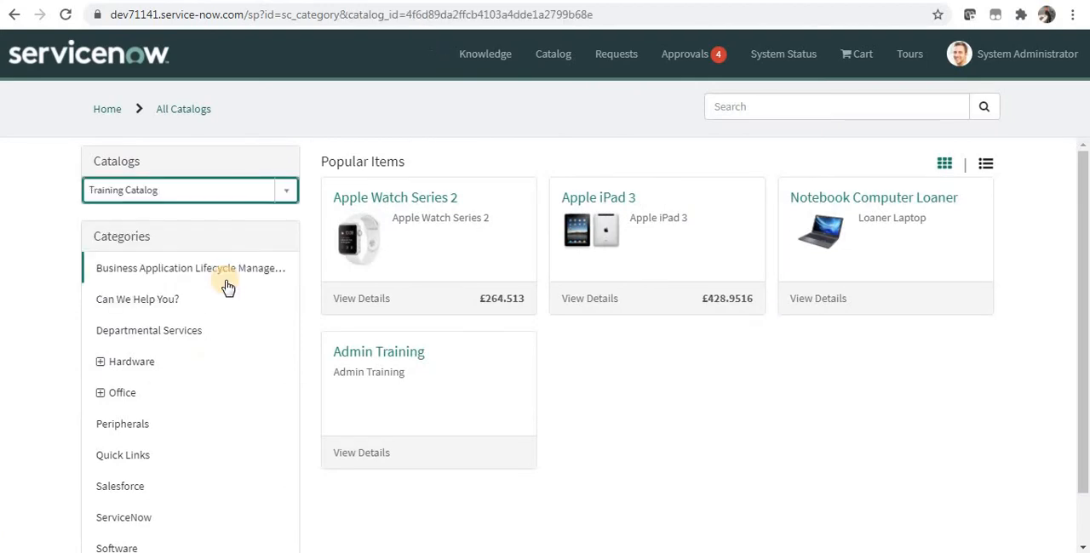
# Open the Admin Training item from the Training Catalog's ServiceNow category.
pyautogui.click(136, 301)
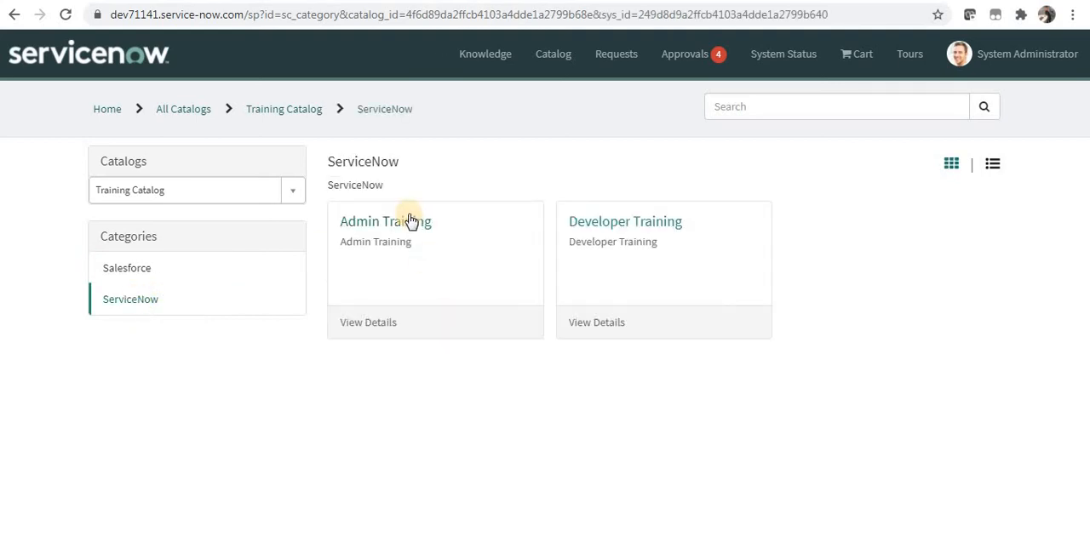
pyautogui.click(410, 224)
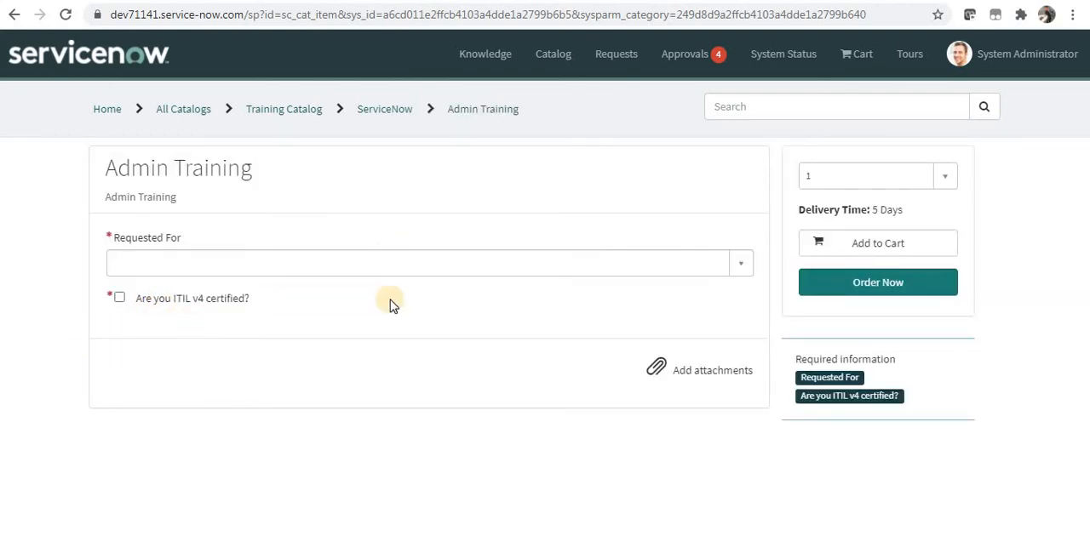
# Fill in the Admin Training request with a requested-for user, ITIL v4 certified checked, and a start date of 2021-06-28.
pyautogui.click(718, 269)
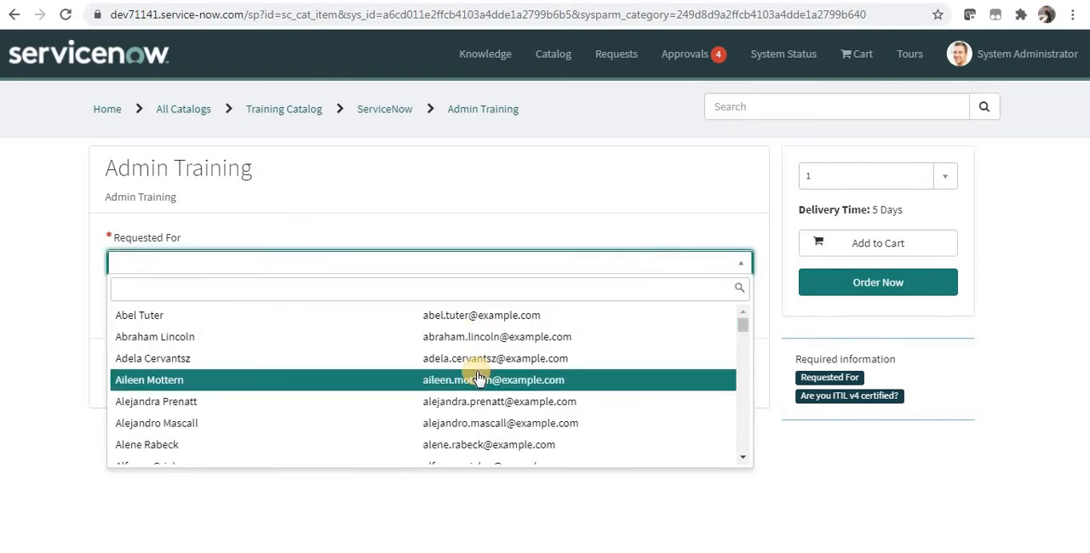
pyautogui.click(477, 375)
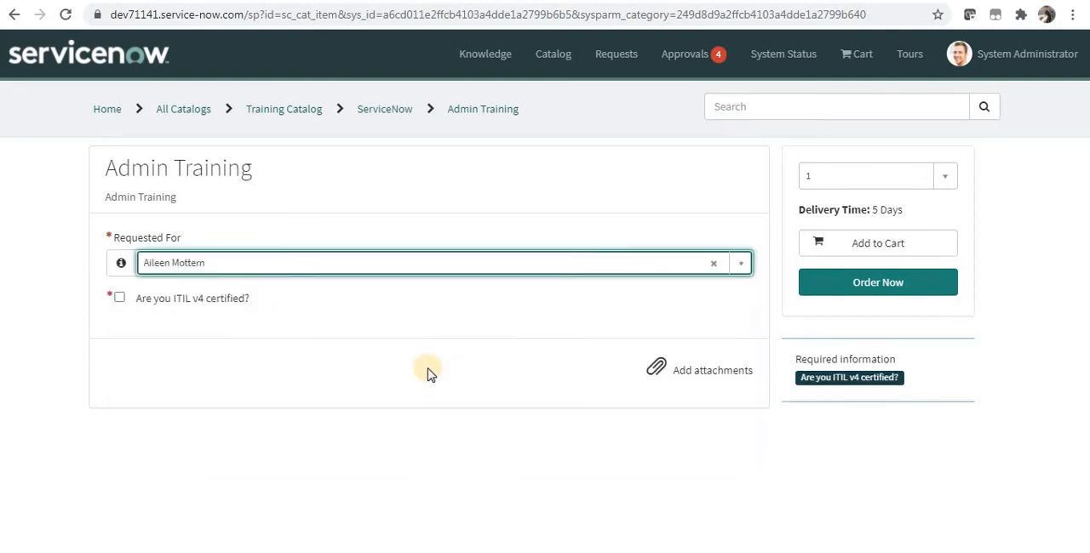
pyautogui.click(120, 299)
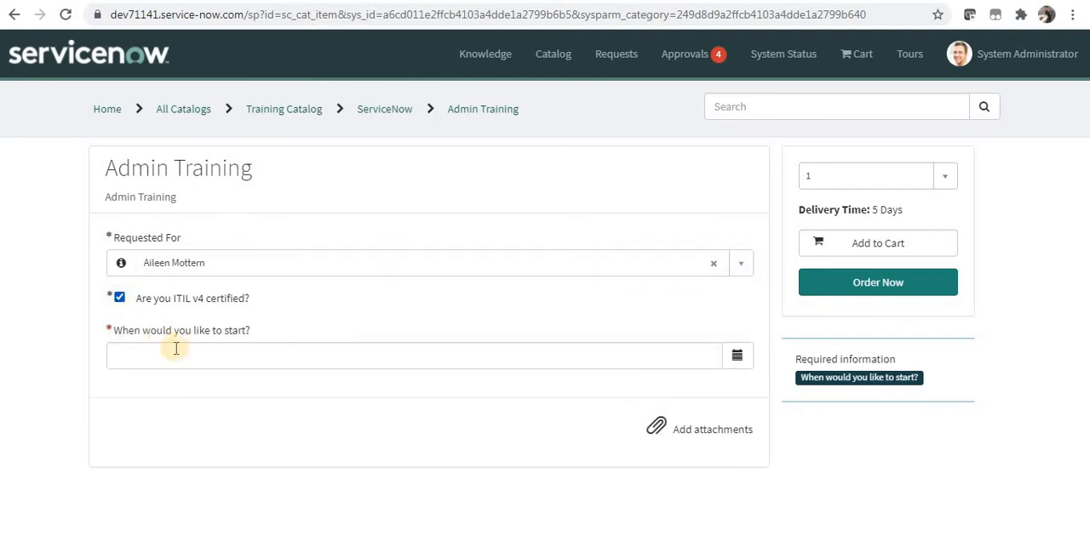
pyautogui.moveTo(119, 337); pyautogui.dragTo(253, 335)
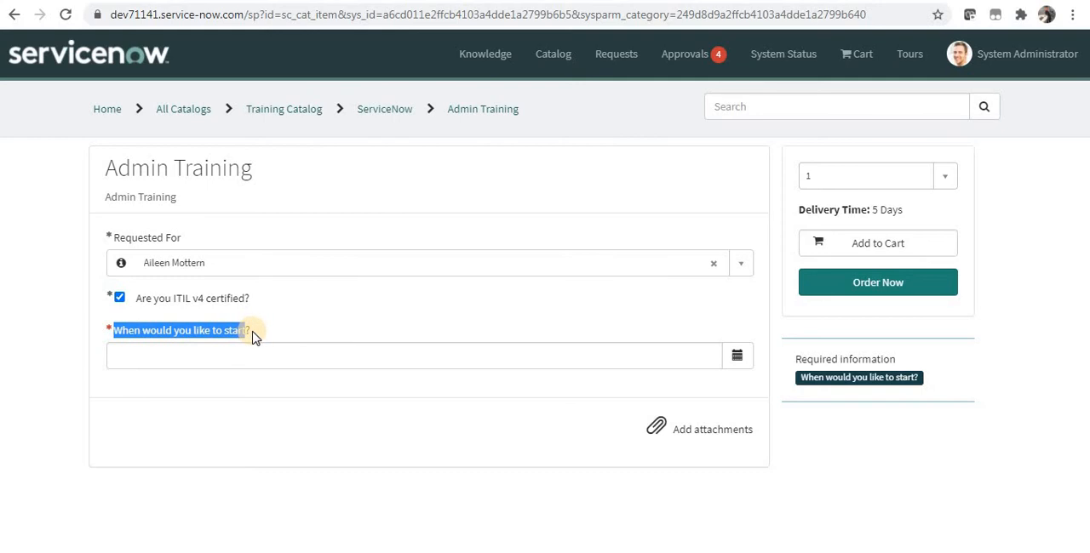
pyautogui.click(737, 355)
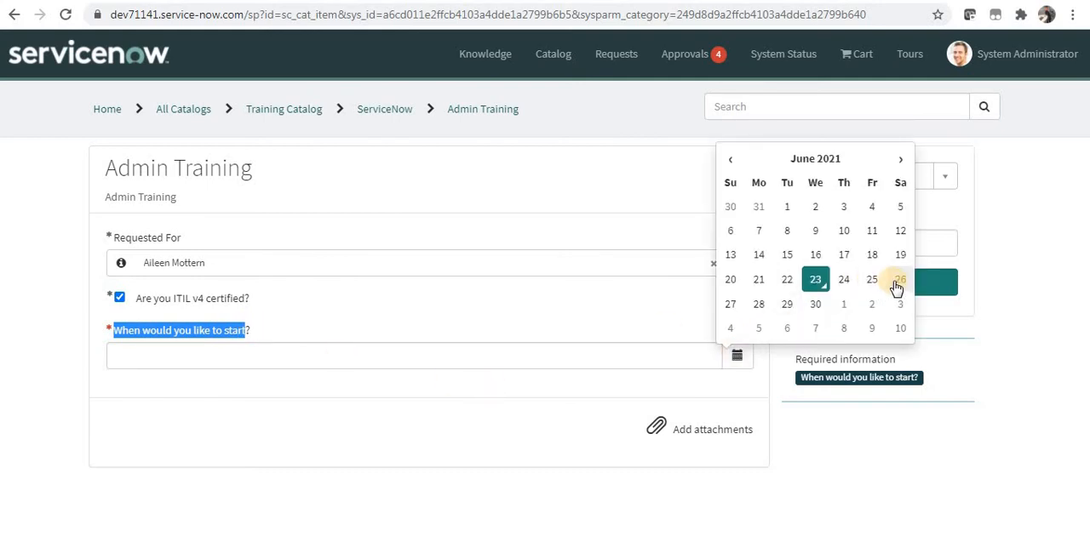
pyautogui.click(757, 305)
# Order the Admin Training item through checkout and open it from the request summary.
pyautogui.click(851, 284)
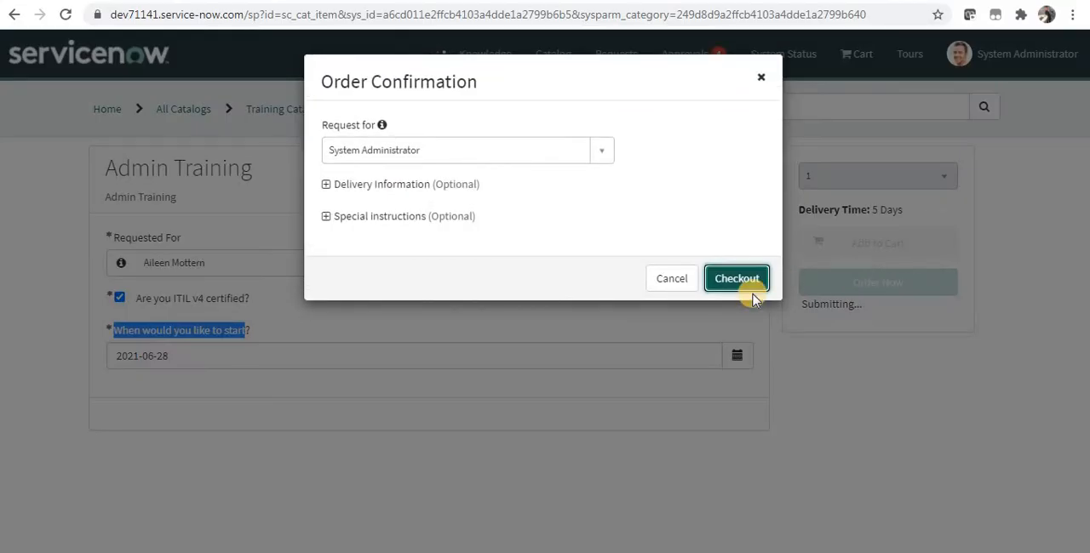
pyautogui.click(747, 279)
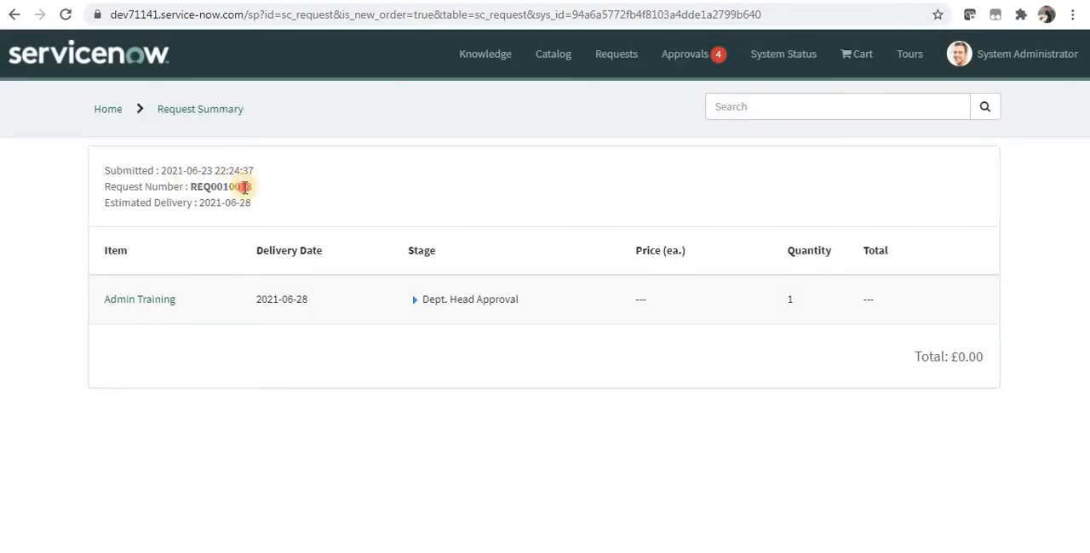
pyautogui.doubleClick(245, 186)
pyautogui.click(166, 305)
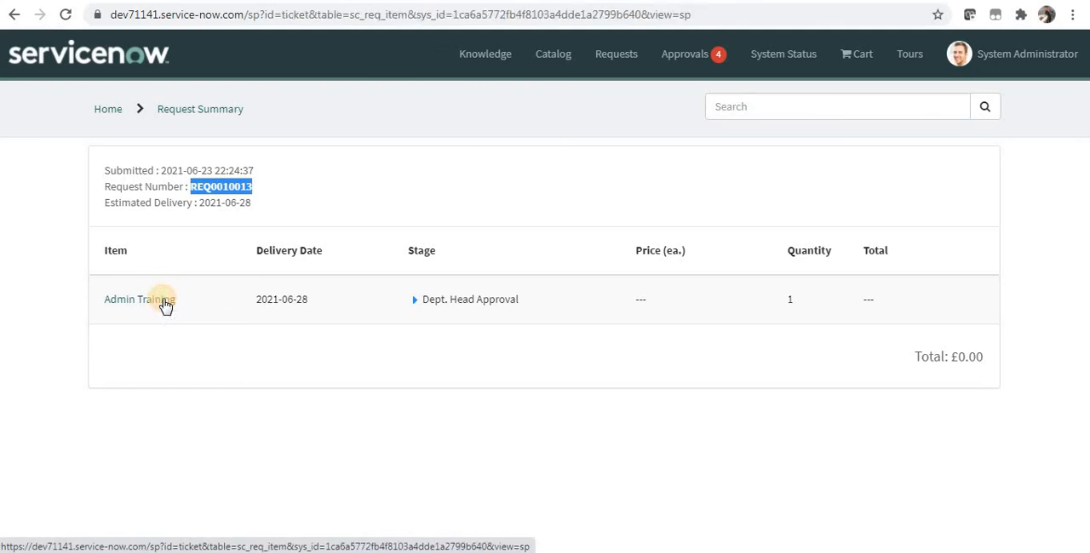